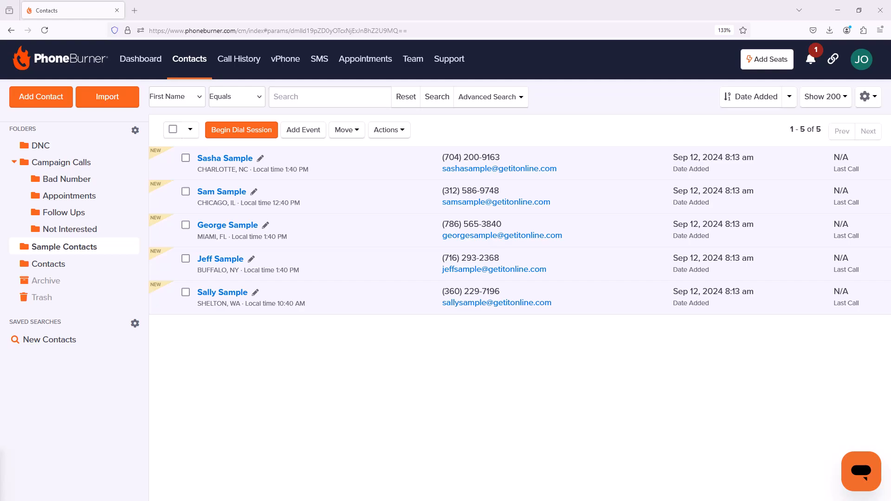
Step: Start a contact import and upload the Super Hero List PB Biz file
{"action": "left_click", "coordinate": [115, 103]}
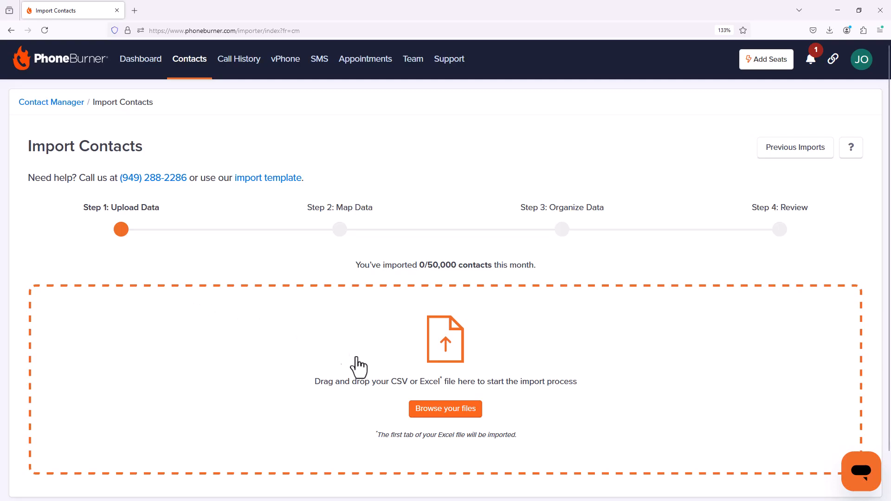
{"action": "left_click", "coordinate": [432, 413]}
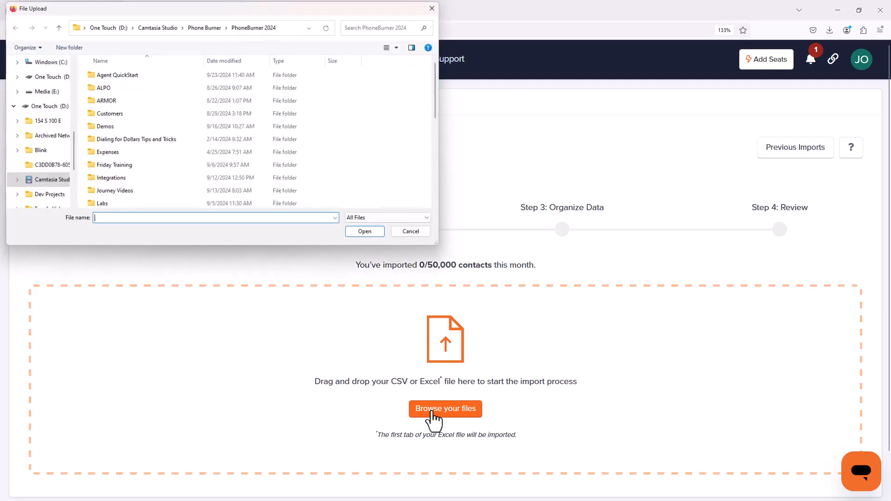
{"action": "scroll", "coordinate": [232, 152], "scroll_direction": "down", "scroll_amount": 10}
{"action": "scroll", "coordinate": [226, 158], "scroll_direction": "down", "scroll_amount": 1}
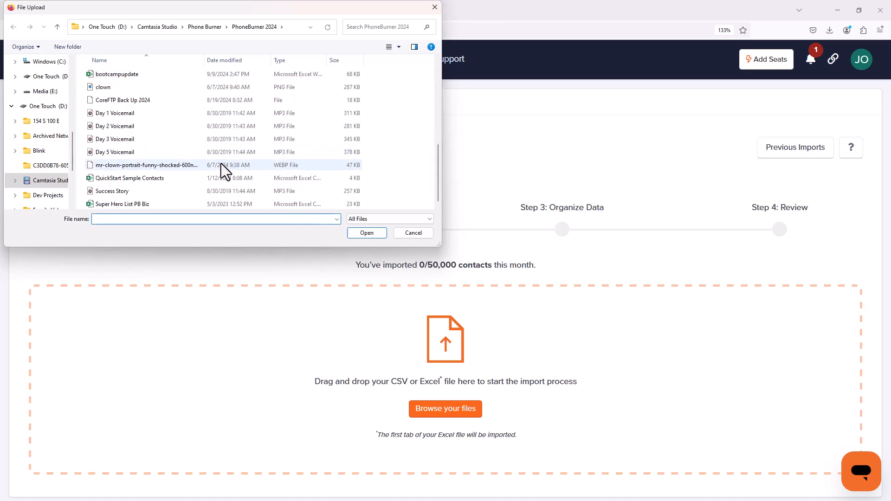
{"action": "left_click", "coordinate": [142, 204]}
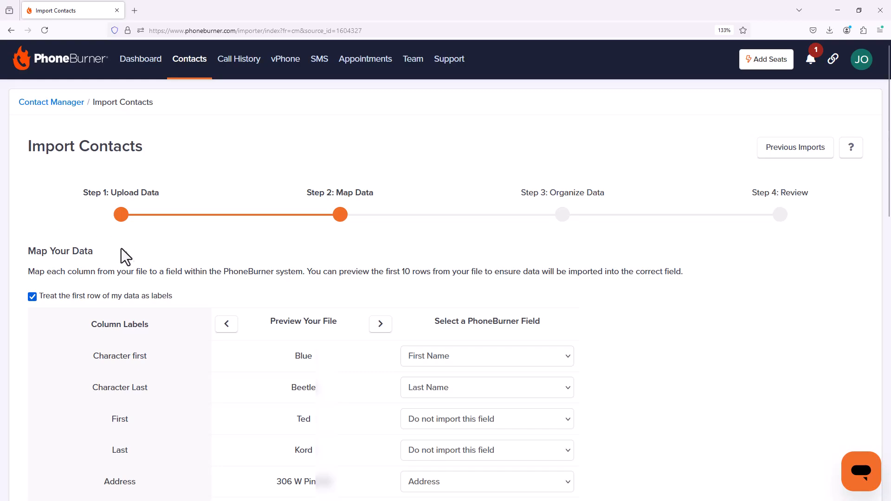
Step: Page through the preview records of the uploaded file to check its data against the mapped fields
{"action": "scroll", "coordinate": [121, 247], "scroll_direction": "down", "scroll_amount": 3}
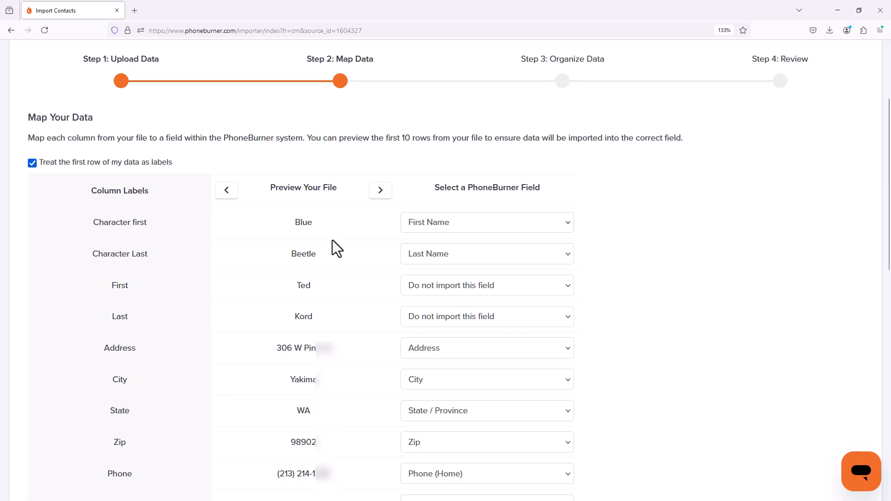
{"action": "left_click", "coordinate": [381, 197]}
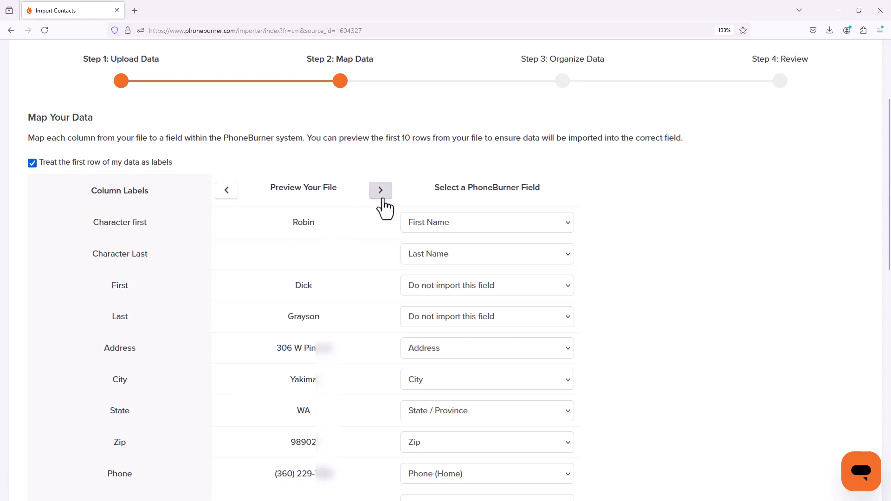
{"action": "left_click", "coordinate": [382, 195]}
{"action": "left_click", "coordinate": [381, 195]}
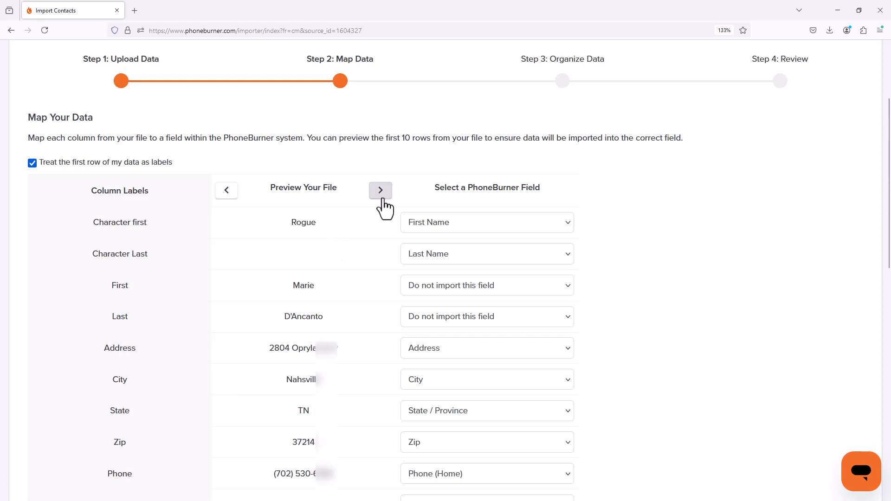
{"action": "left_click", "coordinate": [381, 194]}
{"action": "left_click", "coordinate": [381, 195]}
{"action": "left_click", "coordinate": [381, 195]}
Step: Exclude the Character first column from the import and map the First column to First Name
{"action": "scroll", "coordinate": [438, 190], "scroll_direction": "down", "scroll_amount": 2}
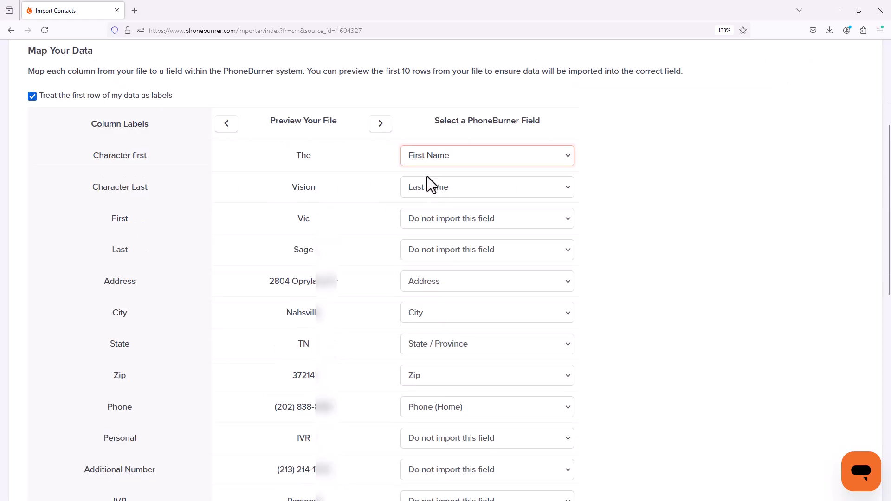
{"action": "left_click", "coordinate": [442, 158]}
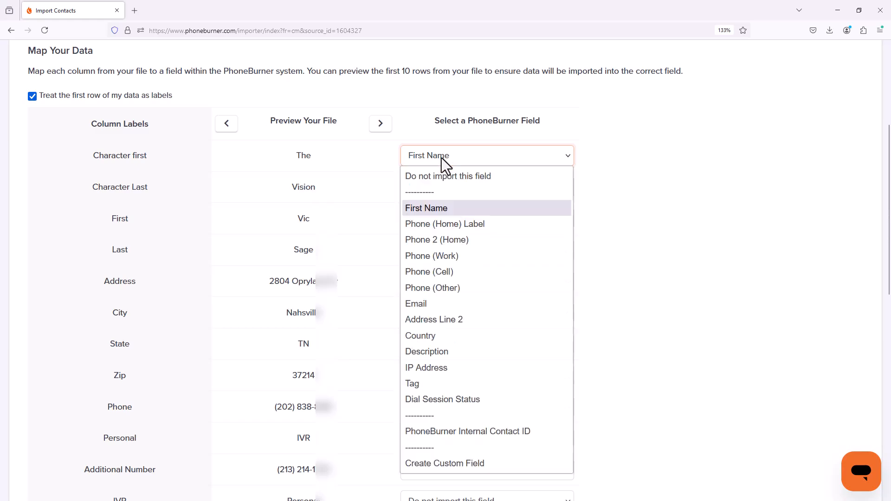
{"action": "left_click", "coordinate": [427, 180]}
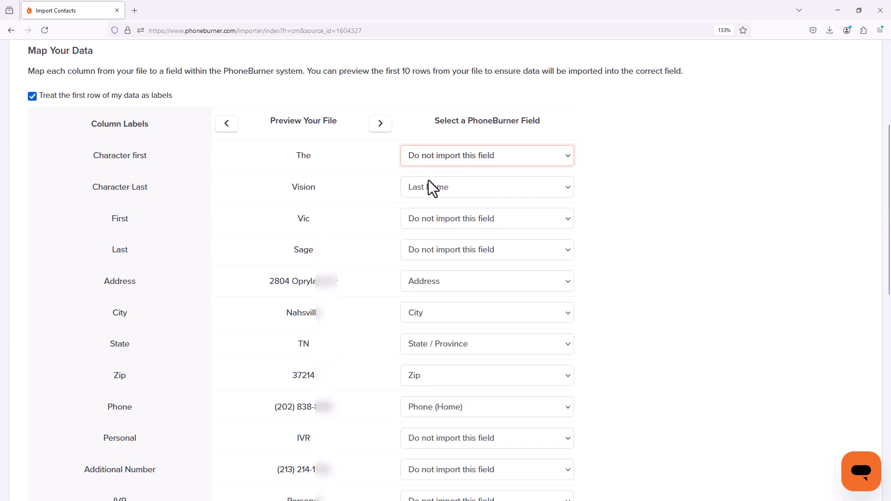
{"action": "left_click", "coordinate": [422, 218]}
{"action": "left_click", "coordinate": [428, 199]}
{"action": "left_click", "coordinate": [449, 222]}
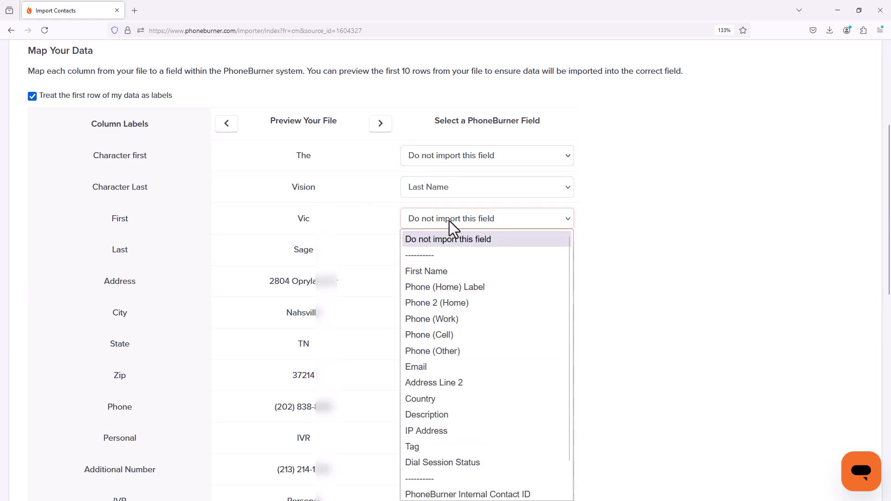
{"action": "left_click", "coordinate": [443, 269]}
Step: Map the Website column to a new custom text field named "website"
{"action": "scroll", "coordinate": [480, 194], "scroll_direction": "down", "scroll_amount": 4}
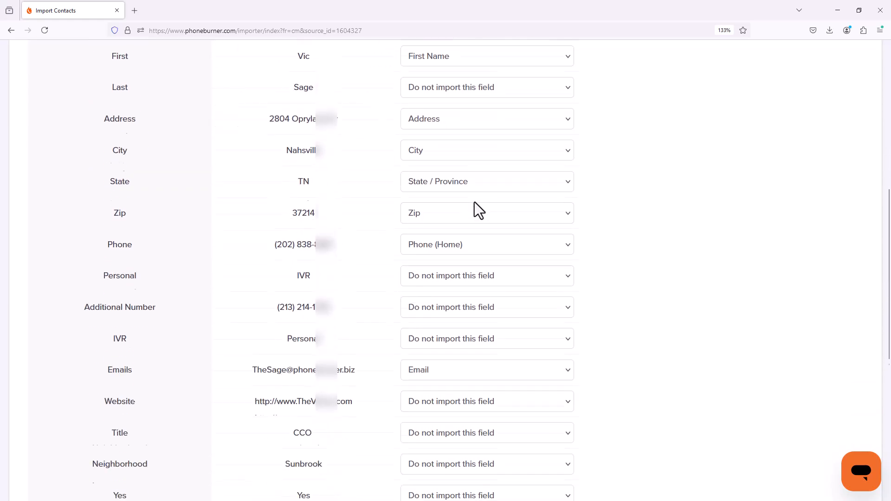
{"action": "scroll", "coordinate": [471, 202], "scroll_direction": "down", "scroll_amount": 3}
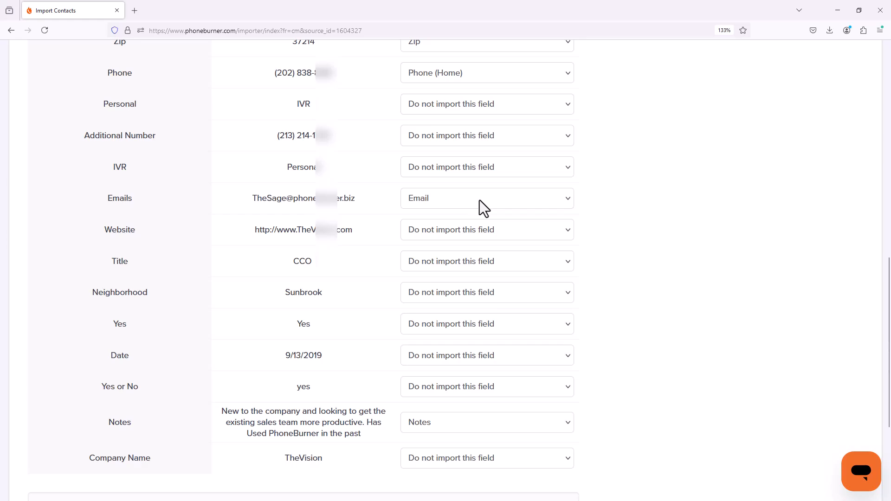
{"action": "left_click", "coordinate": [473, 230]}
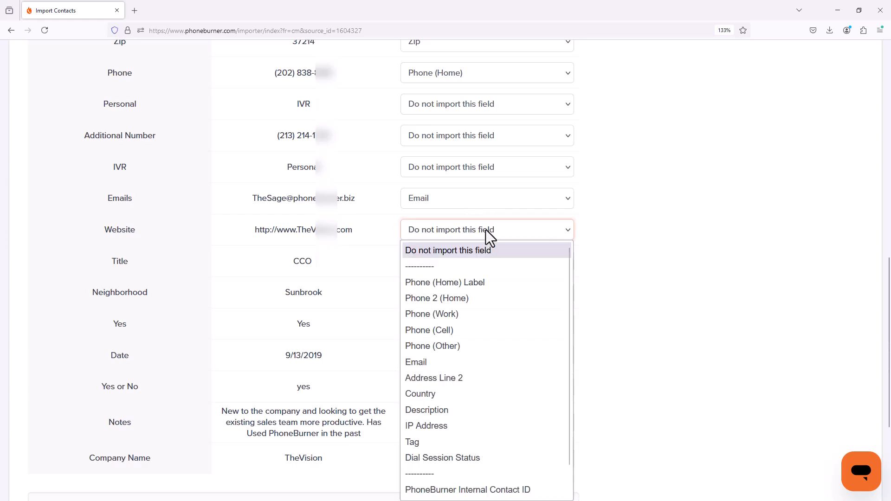
{"action": "scroll", "coordinate": [478, 357], "scroll_direction": "down", "scroll_amount": 1}
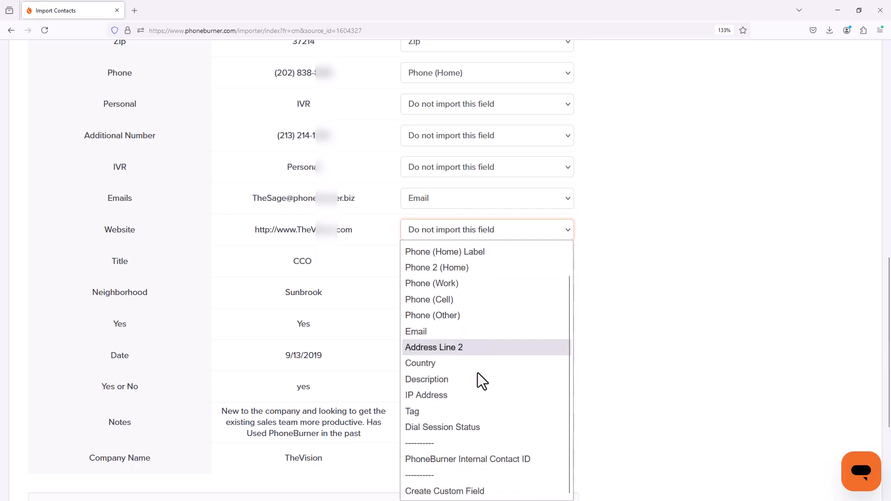
{"action": "left_click", "coordinate": [474, 490]}
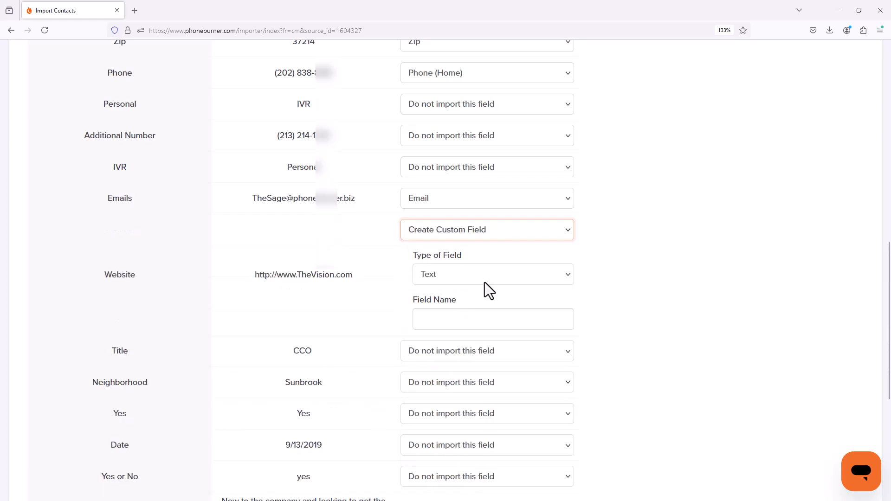
{"action": "left_click", "coordinate": [428, 321]}
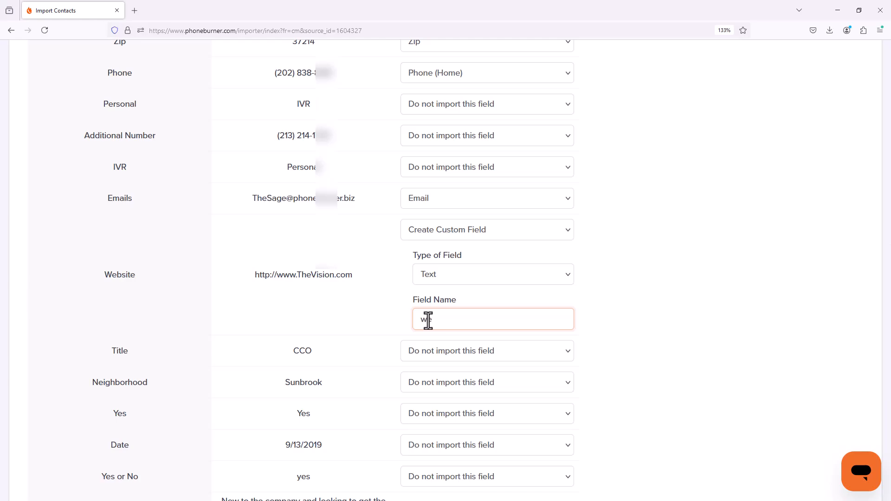
{"action": "type", "text": "website"}
Step: Map the Title column to a new custom text field named "Title"
{"action": "scroll", "coordinate": [428, 320], "scroll_direction": "down", "scroll_amount": 2}
{"action": "left_click", "coordinate": [446, 283]}
{"action": "left_click", "coordinate": [448, 263]}
{"action": "left_click", "coordinate": [445, 369]}
{"action": "type", "text": "Title"}
Step: Map the Neighborhood column to a new custom text field, copying the column label "Neighborhood" as its name
{"action": "scroll", "coordinate": [647, 334], "scroll_direction": "down", "scroll_amount": 4}
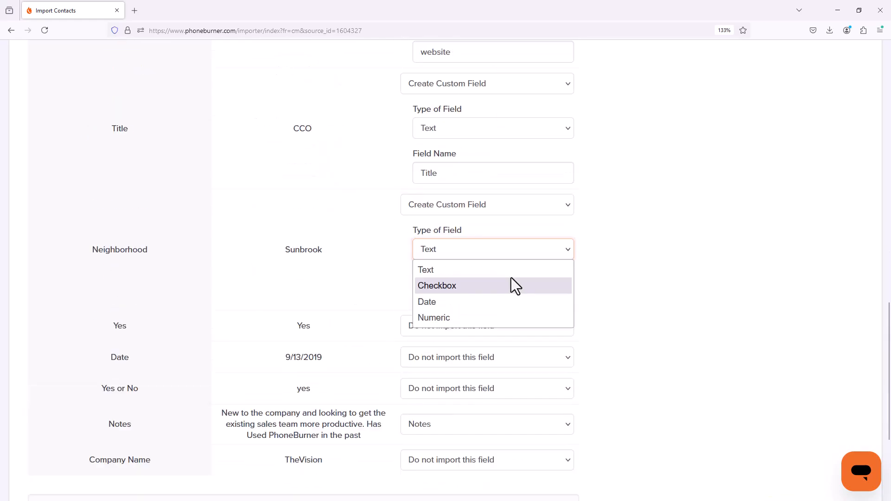
{"action": "left_click", "coordinate": [511, 271]}
{"action": "left_click", "coordinate": [521, 297]}
{"action": "left_click_drag", "start_coordinate": [143, 250], "coordinate": [125, 250]}
{"action": "double_click", "coordinate": [125, 250]}
{"action": "key", "text": "ctrl+c"}
{"action": "left_click", "coordinate": [459, 297]}
{"action": "key", "text": "ctrl+v"}
{"action": "left_click", "coordinate": [630, 304]}
Step: Map the Yes column to a new custom field of type Checkbox named "Signed"
{"action": "scroll", "coordinate": [603, 315], "scroll_direction": "down", "scroll_amount": 2}
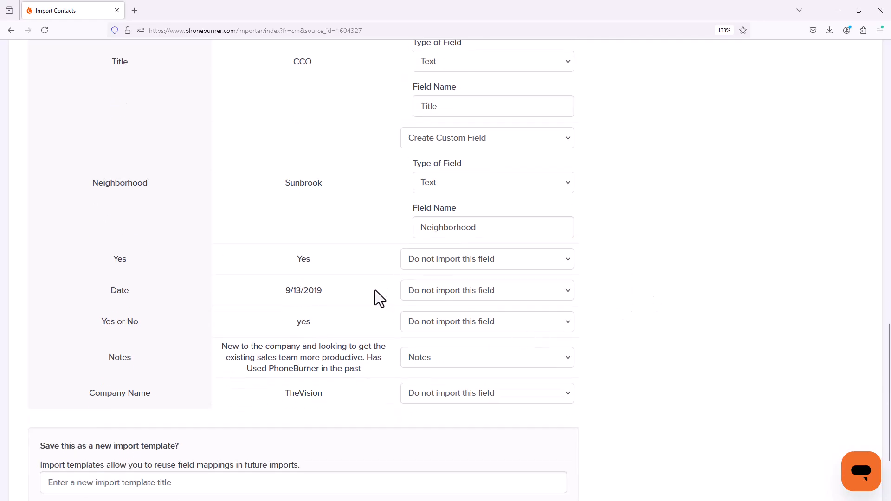
{"action": "left_click", "coordinate": [428, 255]}
{"action": "scroll", "coordinate": [464, 395], "scroll_direction": "down", "scroll_amount": 2}
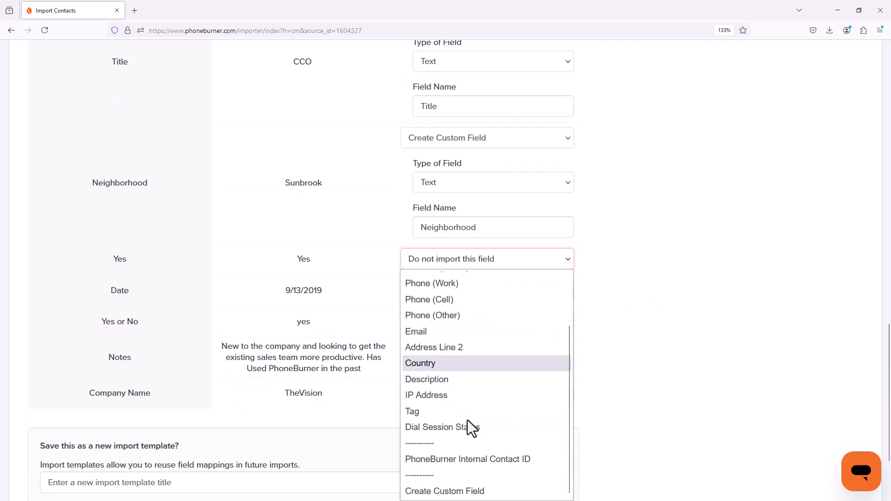
{"action": "left_click", "coordinate": [461, 491]}
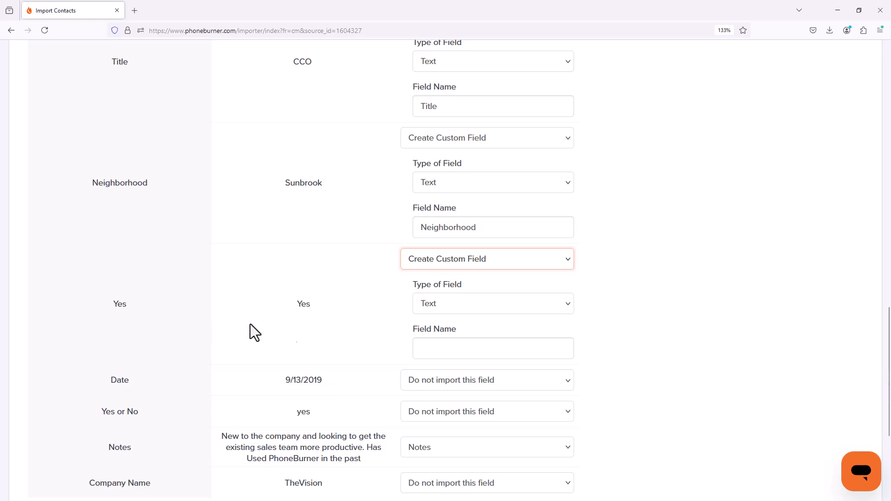
{"action": "left_click", "coordinate": [447, 306]}
{"action": "left_click", "coordinate": [442, 341]}
{"action": "left_click", "coordinate": [442, 346]}
{"action": "type", "text": "Signed"}
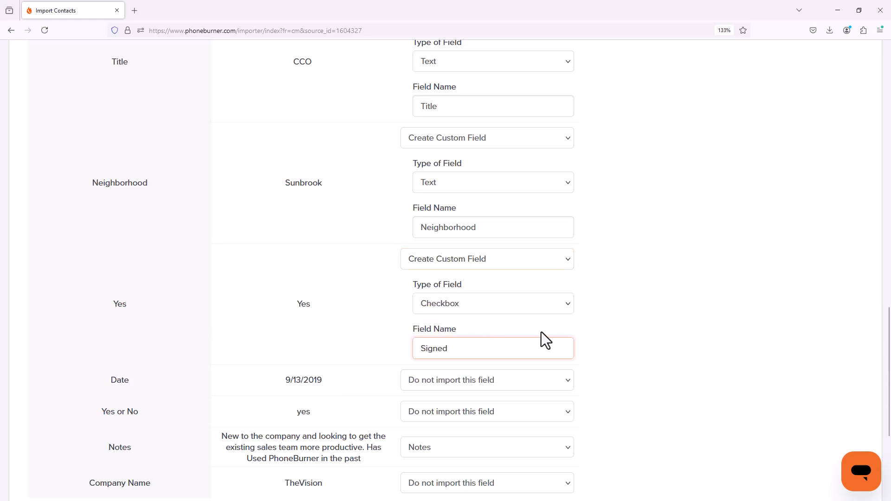
Step: Map the Date column to a new custom field of type Date named "Custom Date"
{"action": "scroll", "coordinate": [543, 343], "scroll_direction": "down", "scroll_amount": 3}
{"action": "left_click", "coordinate": [472, 246]}
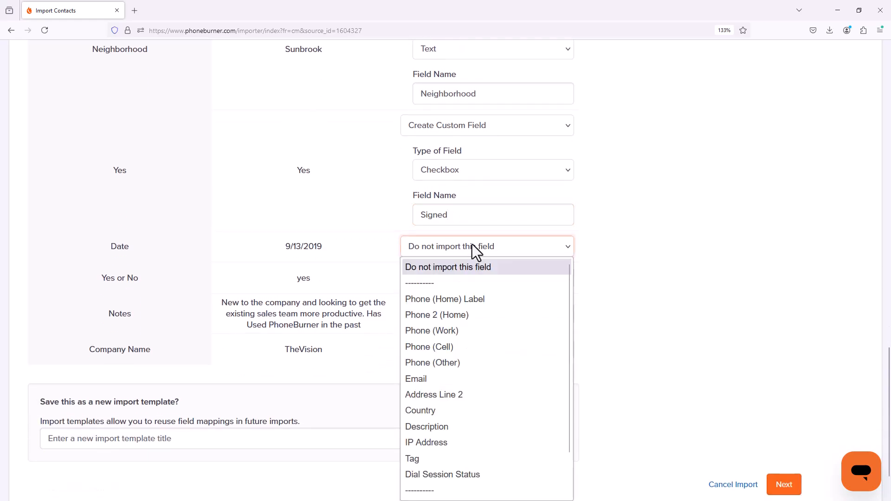
{"action": "scroll", "coordinate": [471, 362], "scroll_direction": "down", "scroll_amount": 2}
{"action": "left_click", "coordinate": [467, 490]}
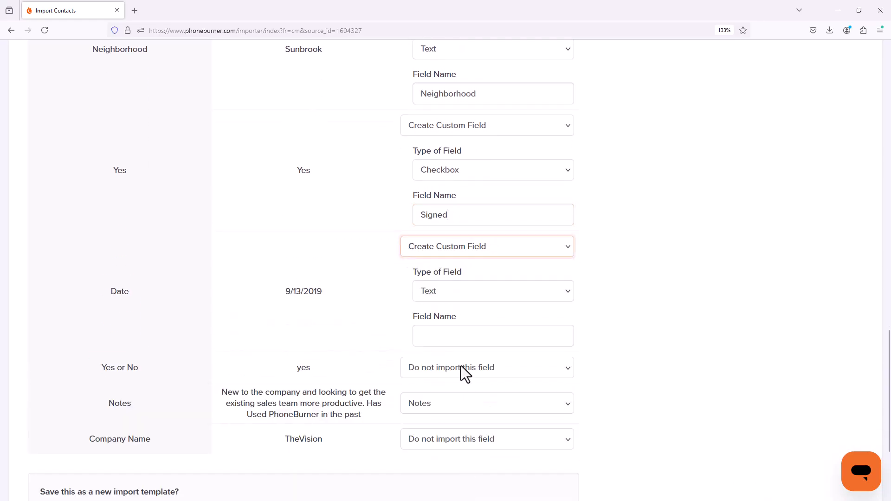
{"action": "left_click", "coordinate": [468, 294]}
{"action": "left_click", "coordinate": [467, 344]}
{"action": "left_click", "coordinate": [438, 338]}
{"action": "type", "text": "Custom Date"}
Step: Map the Company Name column to a new custom text field named "Company Name"
{"action": "scroll", "coordinate": [537, 320], "scroll_direction": "down", "scroll_amount": 2}
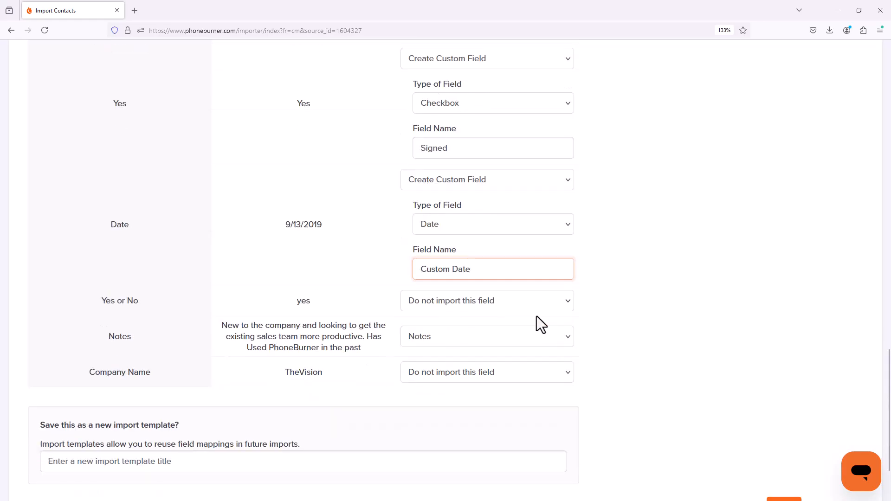
{"action": "left_click", "coordinate": [492, 372]}
{"action": "left_click", "coordinate": [466, 351]}
{"action": "left_click", "coordinate": [450, 455]}
{"action": "type", "text": "Company Name"}
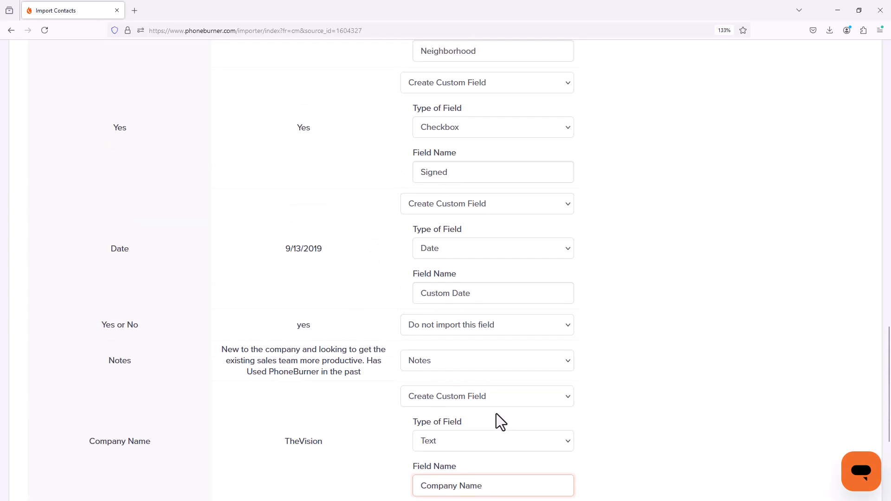
{"action": "scroll", "coordinate": [497, 414], "scroll_direction": "down", "scroll_amount": 4}
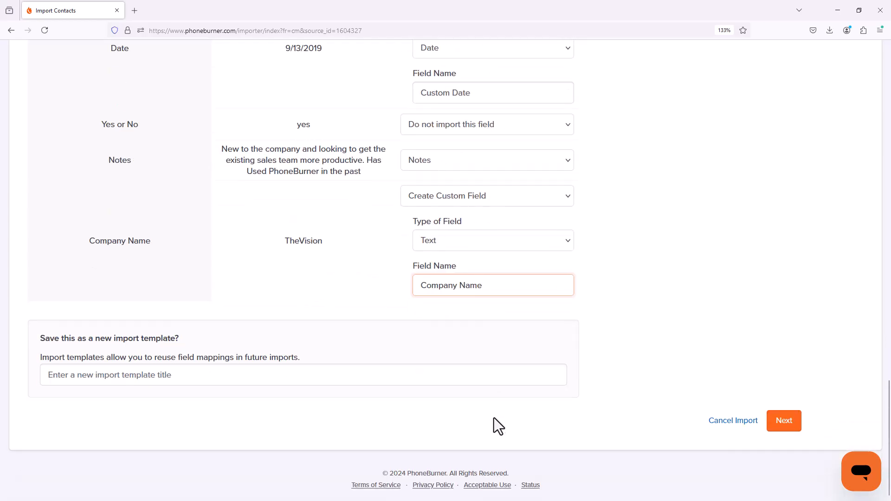
Step: Continue to the Organize Data stage and choose Campaign Calls as the destination folder for the contacts
{"action": "left_click", "coordinate": [774, 422]}
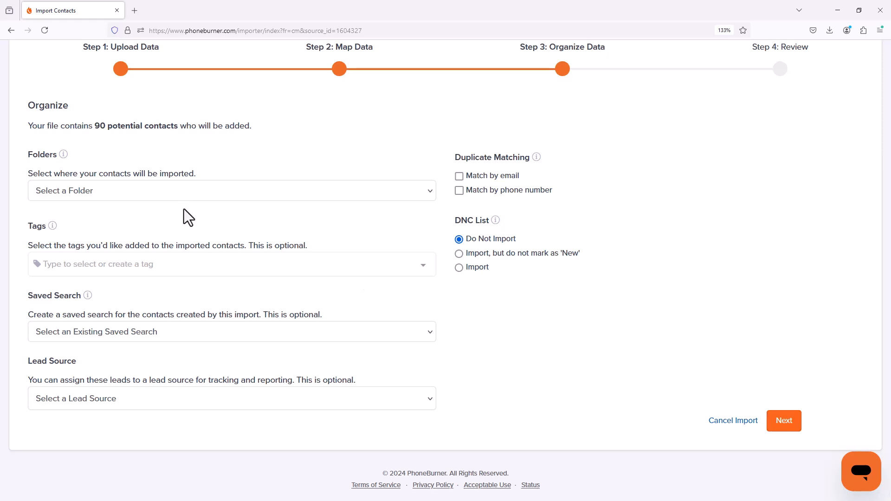
{"action": "left_click", "coordinate": [153, 195]}
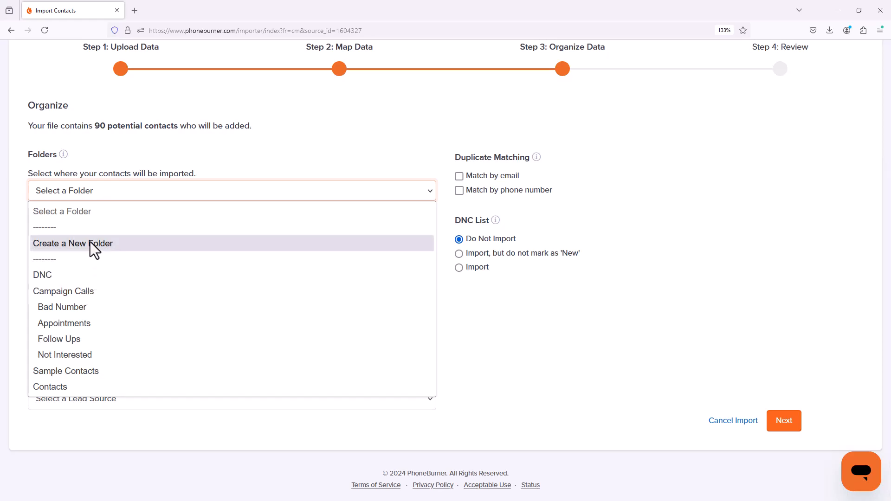
{"action": "left_click", "coordinate": [90, 296]}
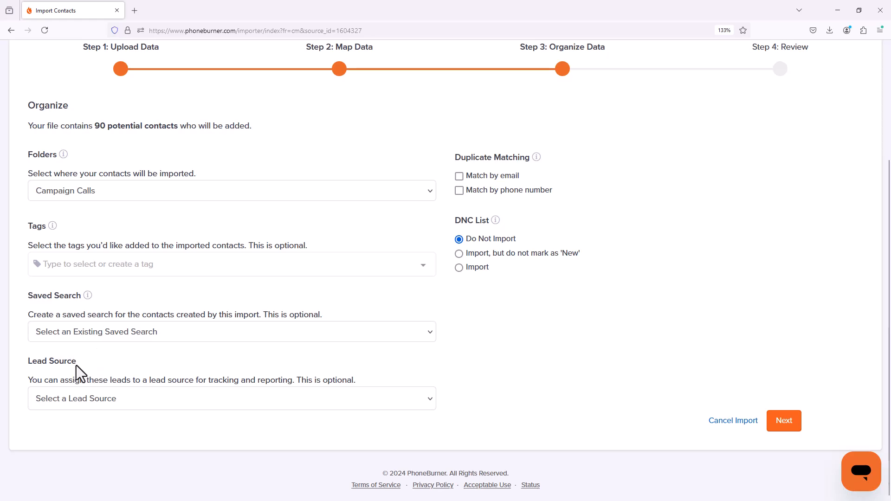
Step: Create a new lead source named "Vendor 1" for the imported contacts
{"action": "left_click", "coordinate": [76, 399]}
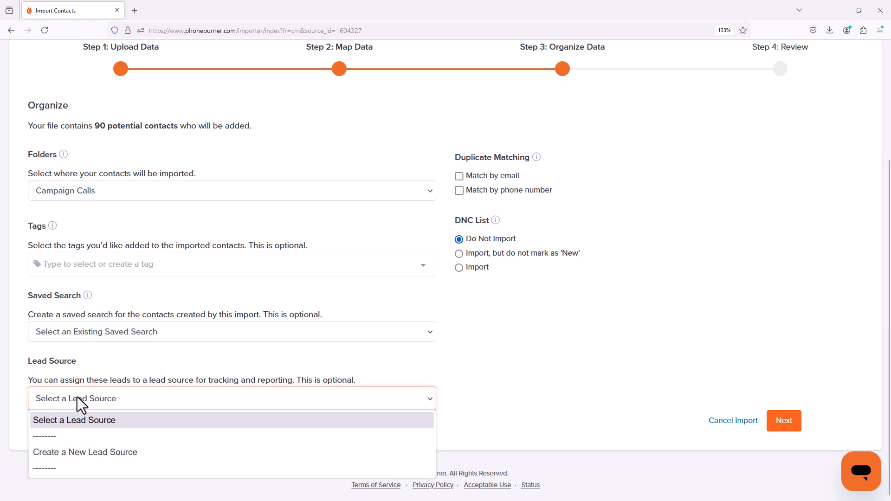
{"action": "left_click", "coordinate": [77, 456]}
{"action": "left_click", "coordinate": [84, 434]}
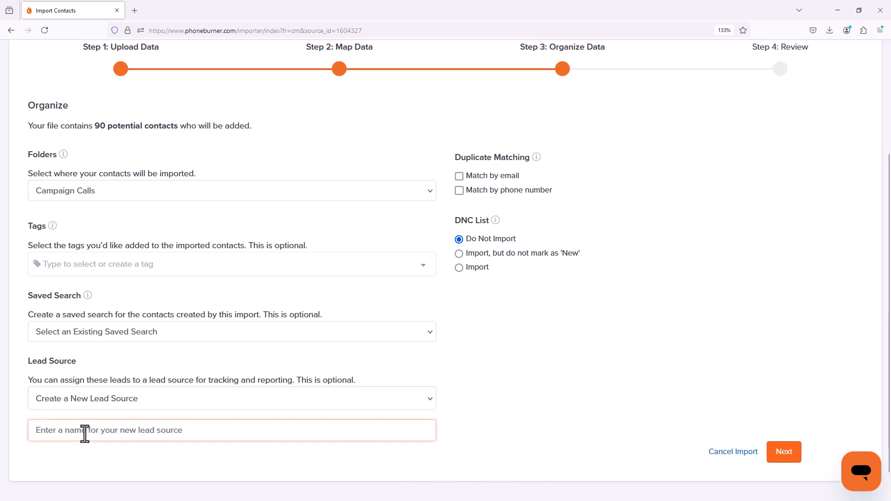
{"action": "type", "text": "Vendor 1"}
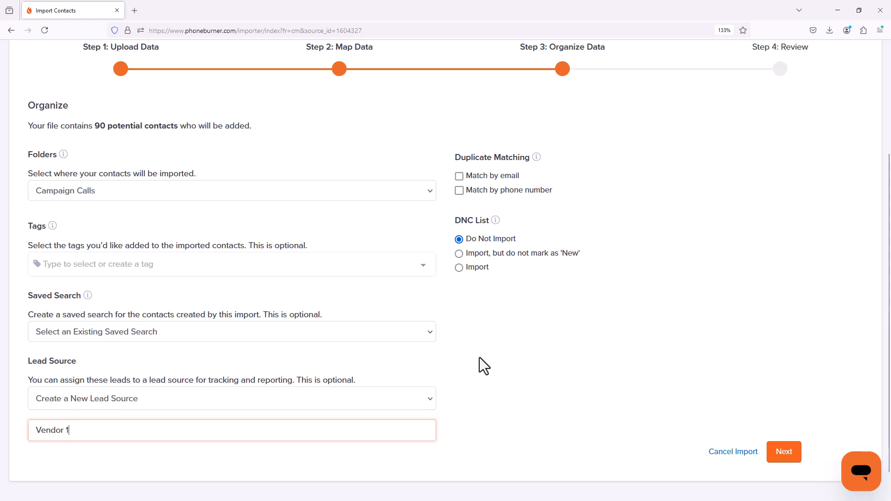
{"action": "left_click", "coordinate": [492, 351]}
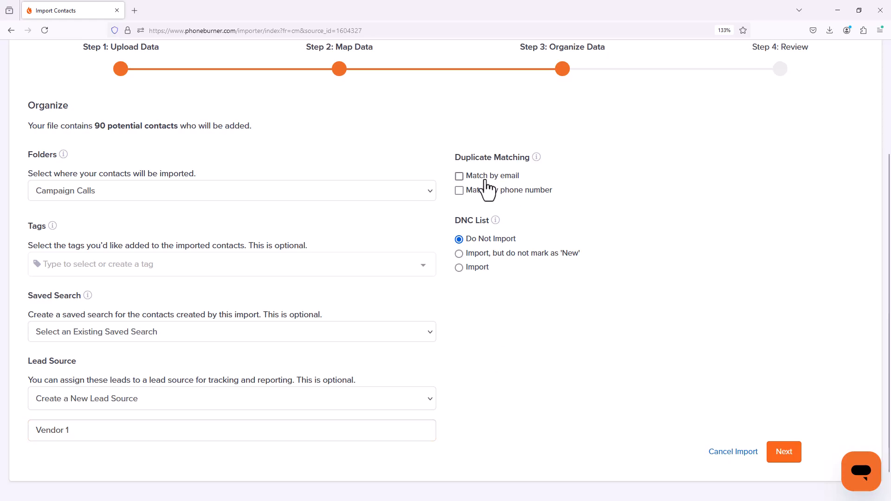
Step: Turn on duplicate matching by email and set existing matches to Update Matched Contact
{"action": "left_click", "coordinate": [459, 177]}
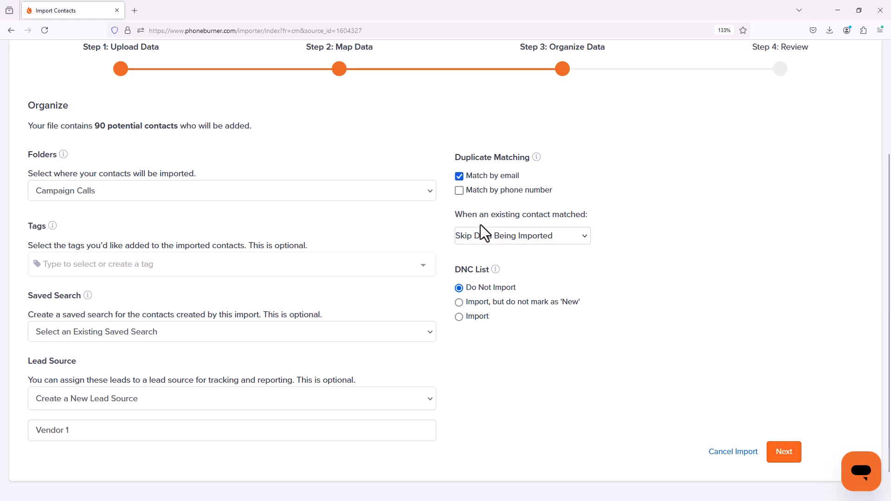
{"action": "left_click", "coordinate": [485, 236]}
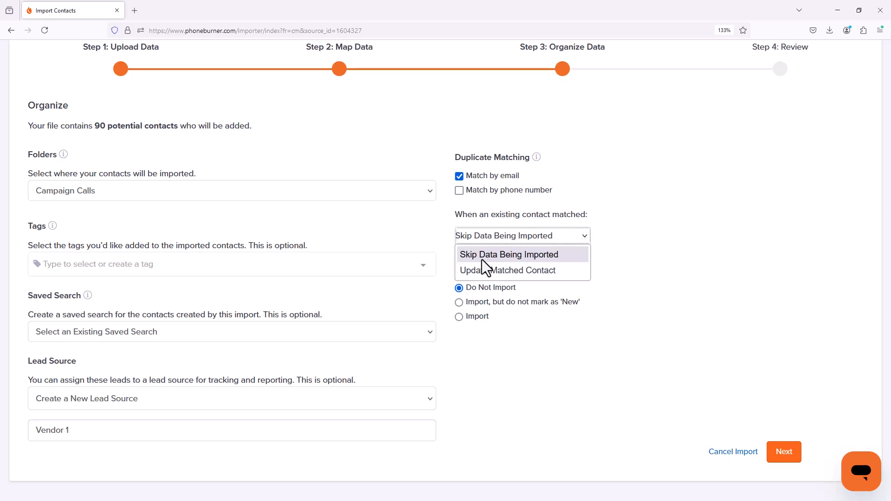
{"action": "left_click", "coordinate": [483, 271]}
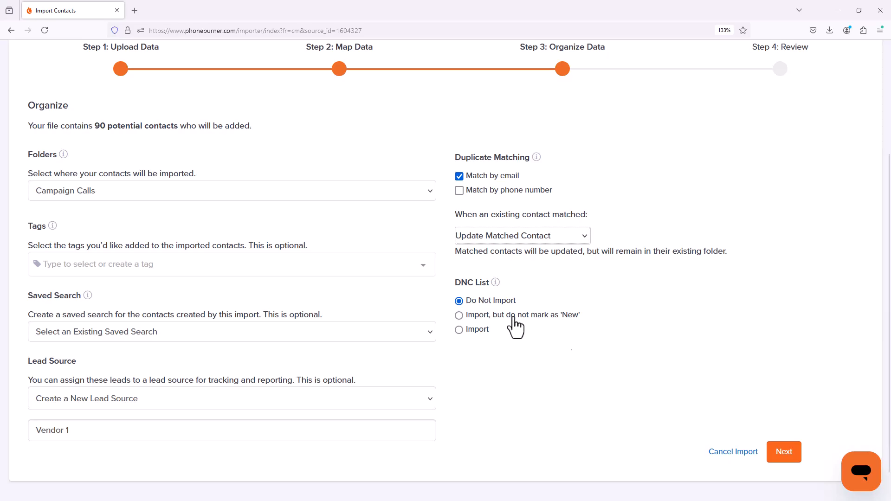
Step: Continue to the review stage, finalize the import and open the imported contacts
{"action": "left_click", "coordinate": [789, 457]}
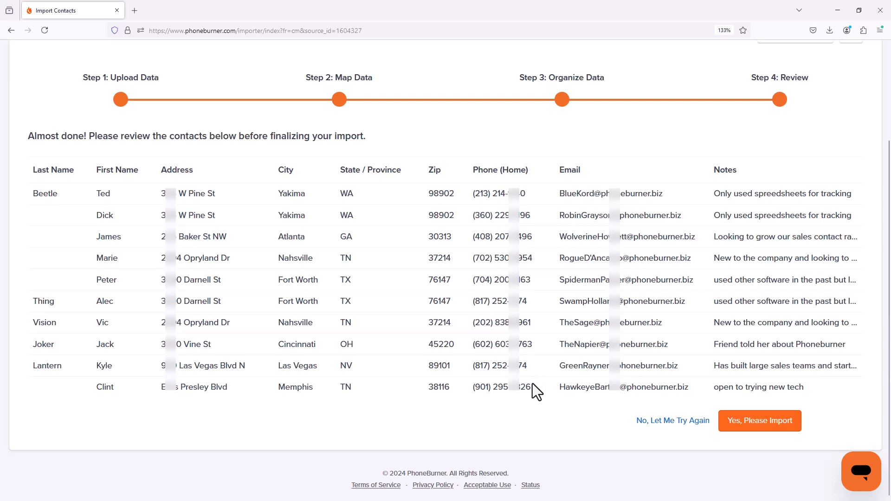
{"action": "left_click", "coordinate": [735, 421]}
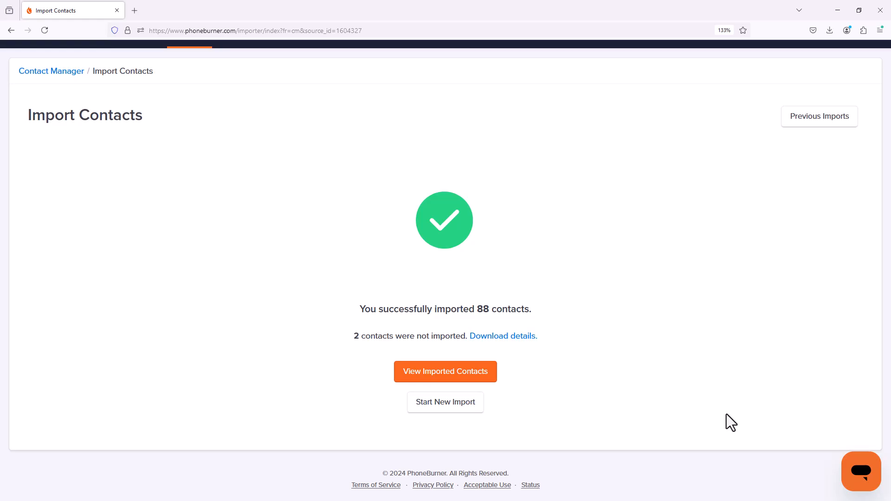
{"action": "left_click", "coordinate": [451, 375]}
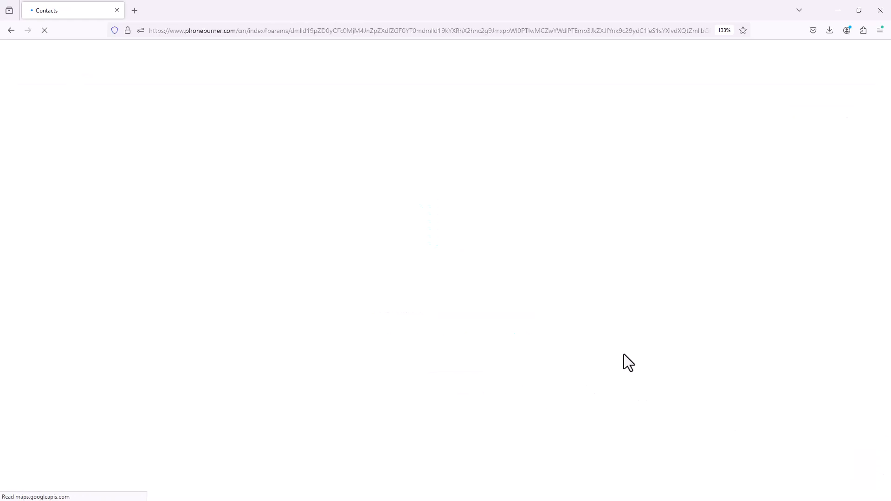